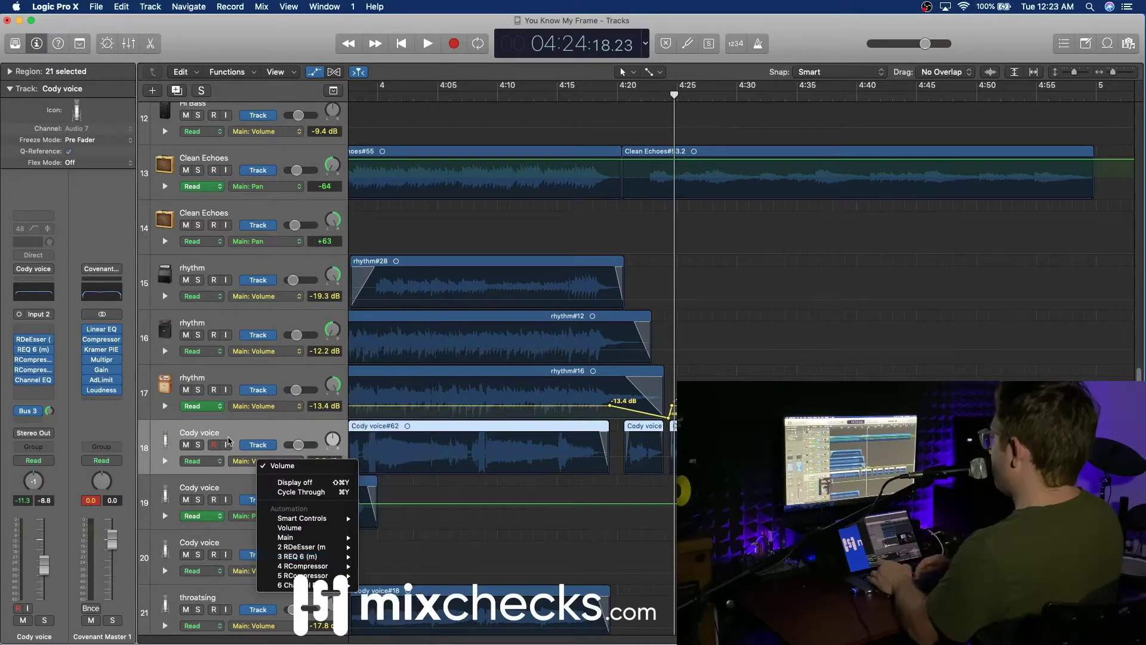
Step: Display the Channel EQ High Cut Frequency automation on vocal track 18
{"action": "left_click", "coordinate": [167, 431]}
{"action": "left_click", "coordinate": [284, 464]}
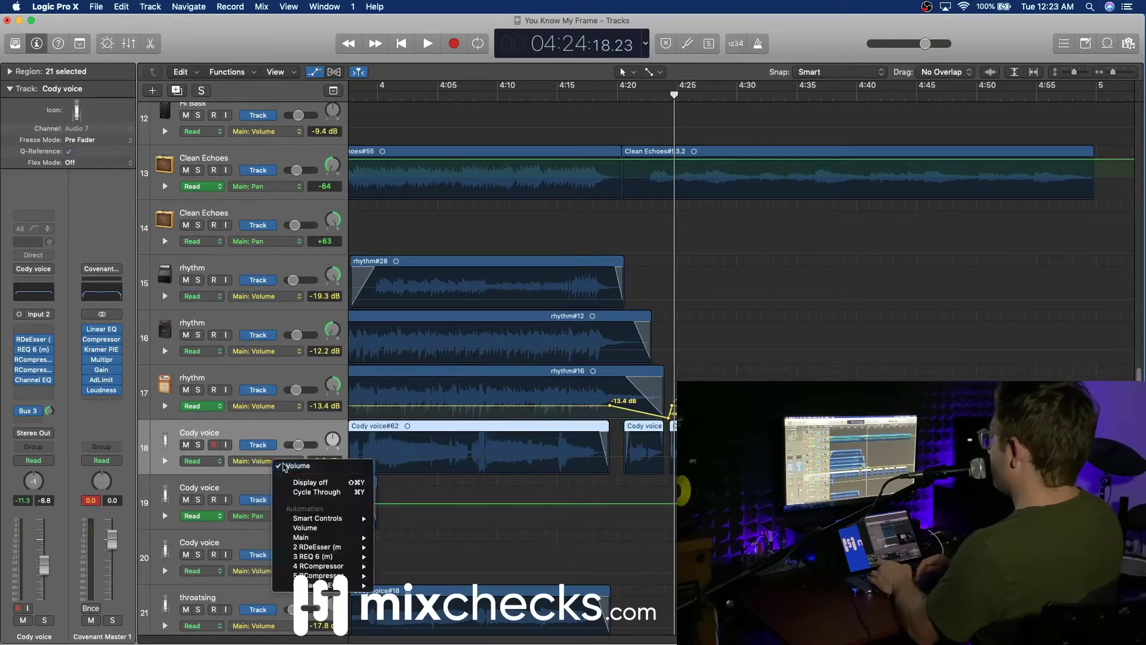
{"action": "mouse_move", "coordinate": [322, 537]}
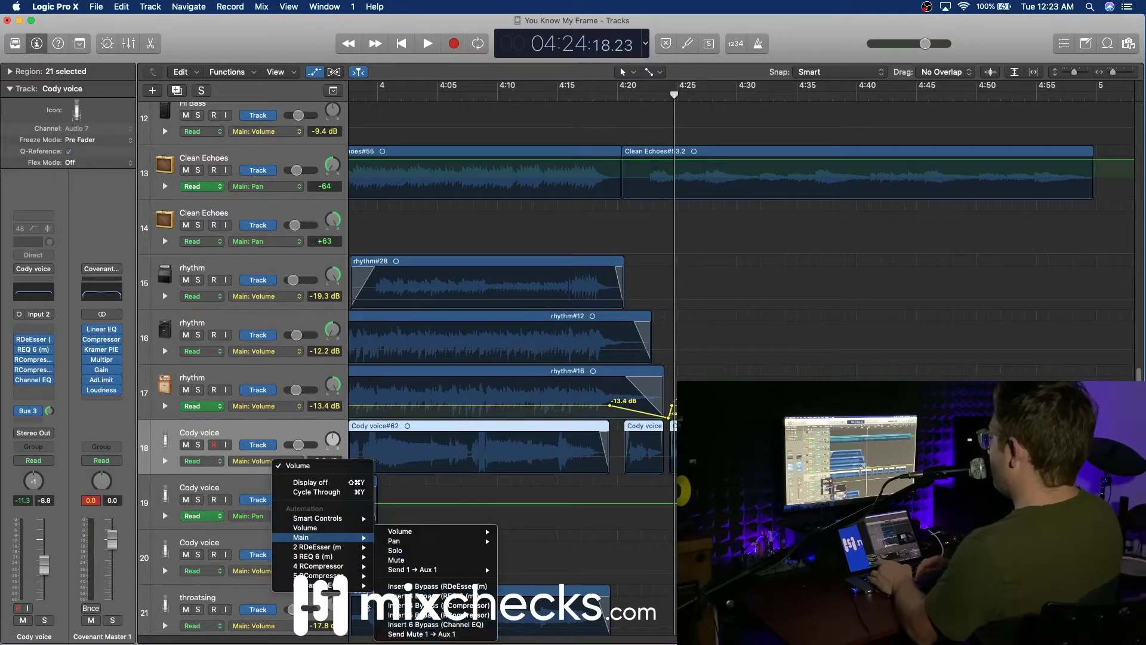
{"action": "mouse_move", "coordinate": [361, 586]}
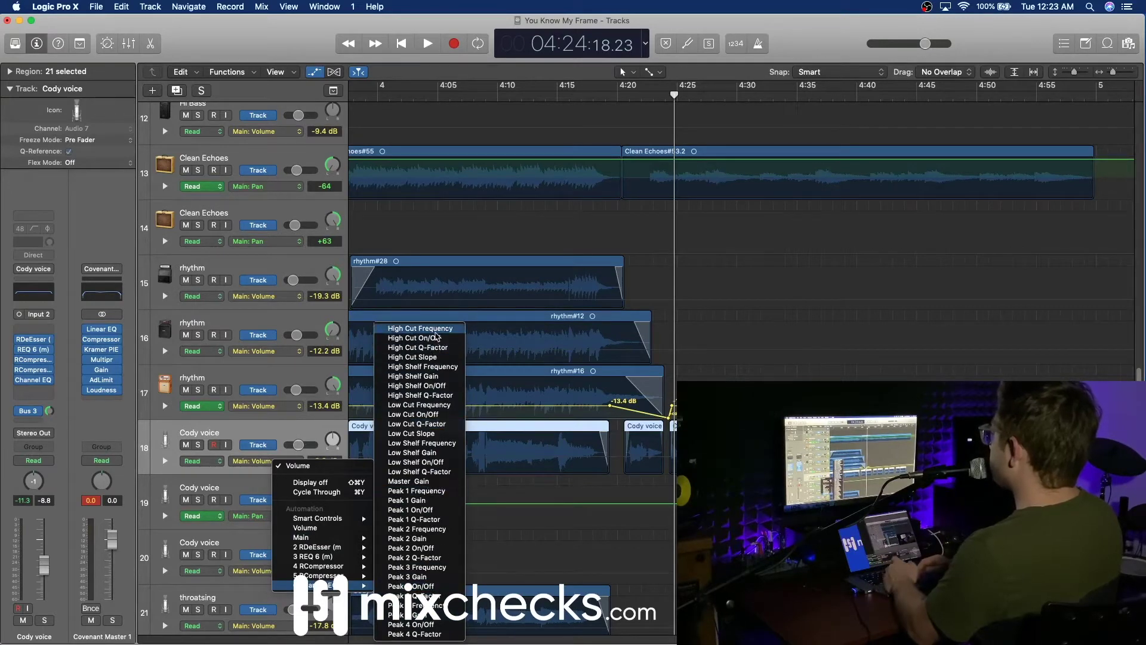
{"action": "left_click", "coordinate": [435, 333]}
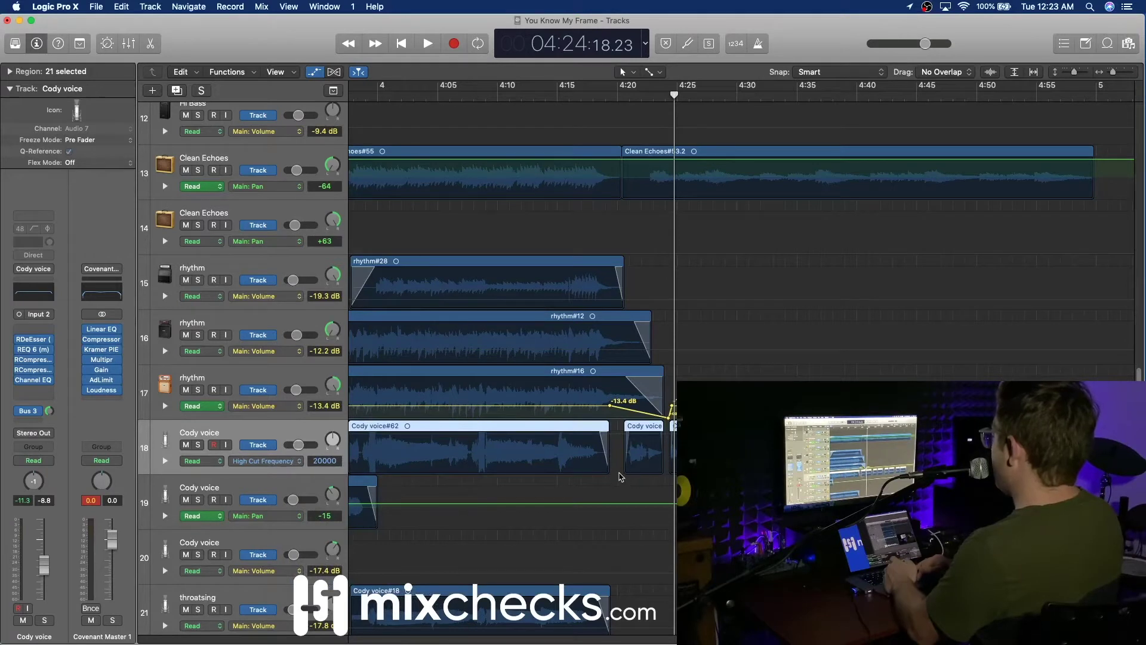
Step: Draw a descending High Cut Frequency ramp on vocal track 18, from 20000 Hz at about 4:20 to a lower point at about 4:57
{"action": "left_click", "coordinate": [619, 440]}
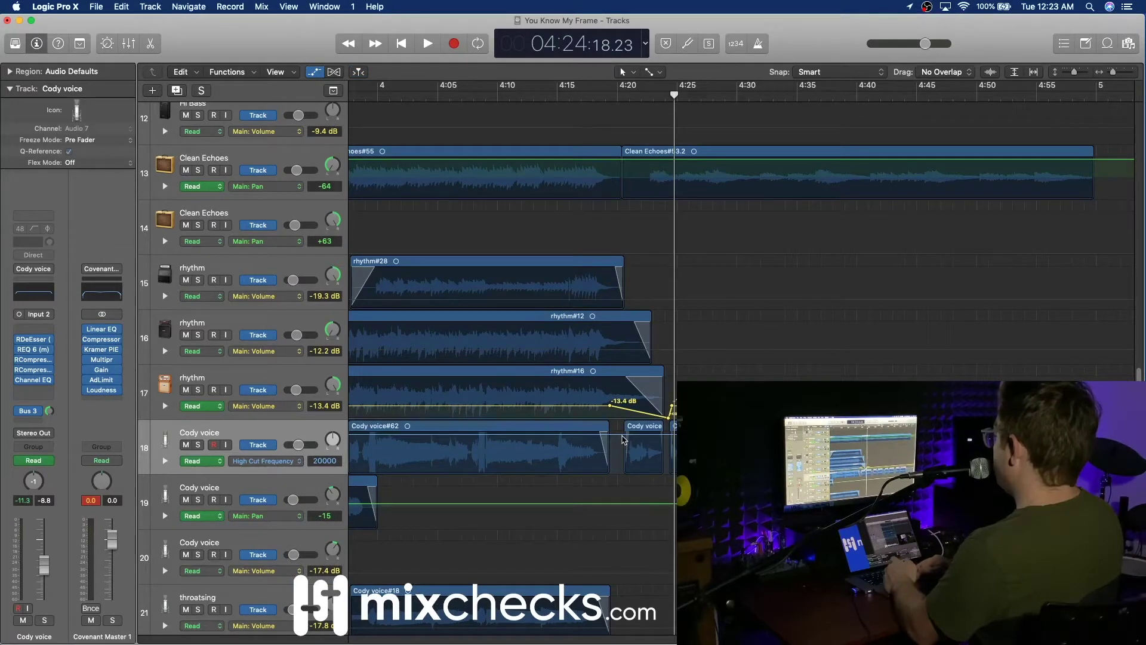
{"action": "left_click", "coordinate": [621, 435]}
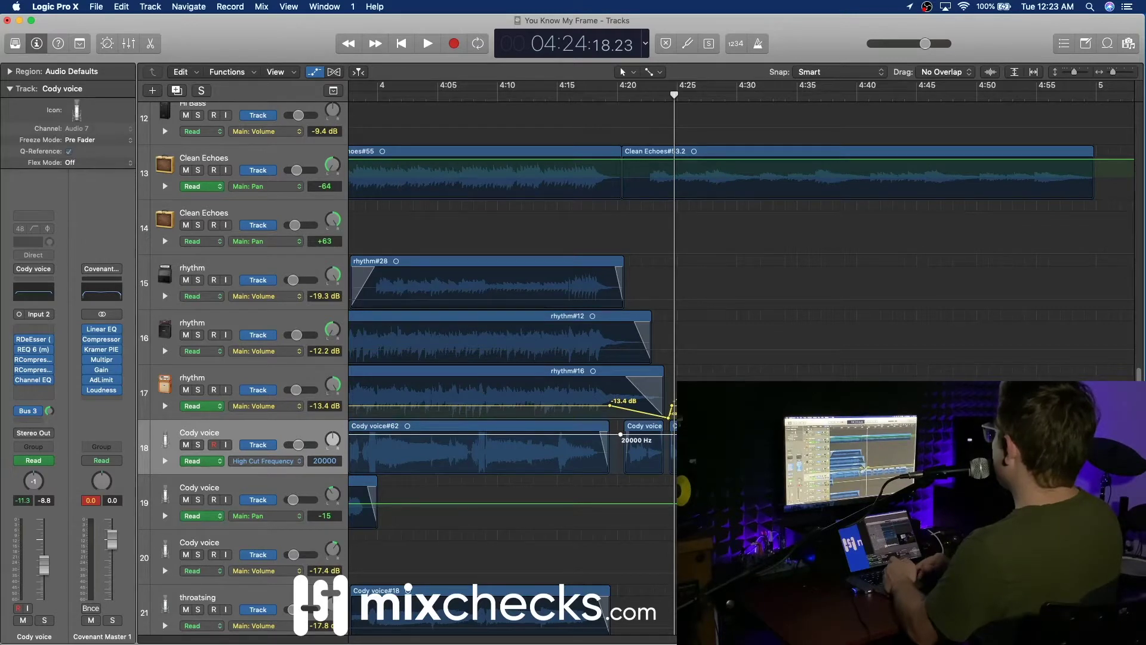
{"action": "left_click", "coordinate": [1060, 435]}
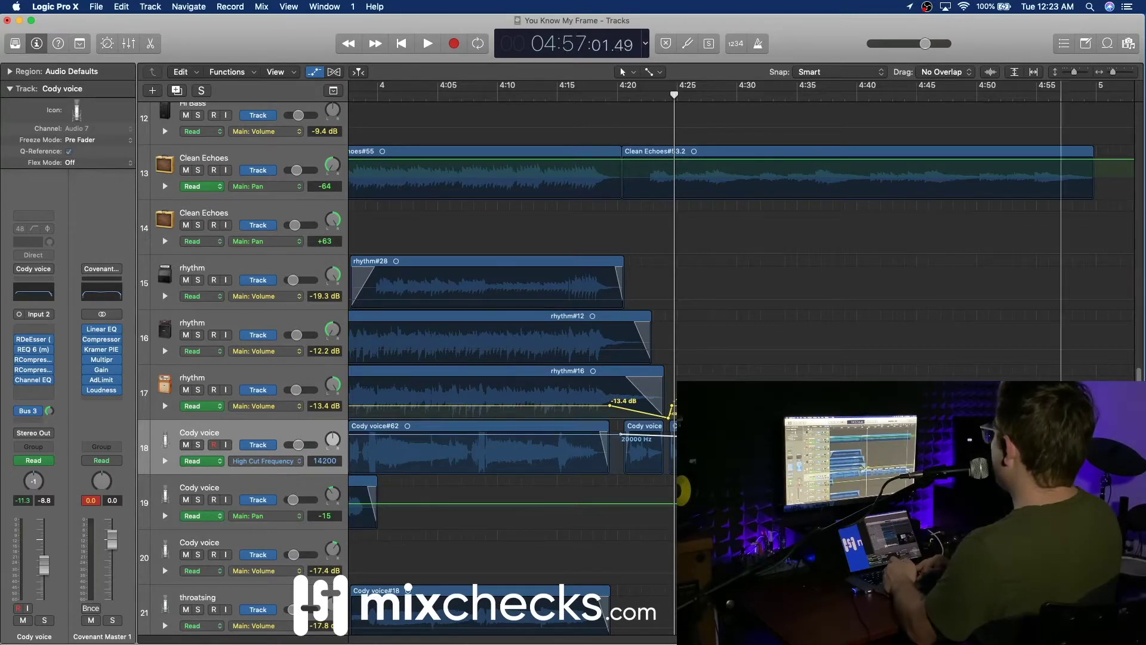
{"action": "left_click_drag", "start_coordinate": [1061, 445], "coordinate": [1061, 444]}
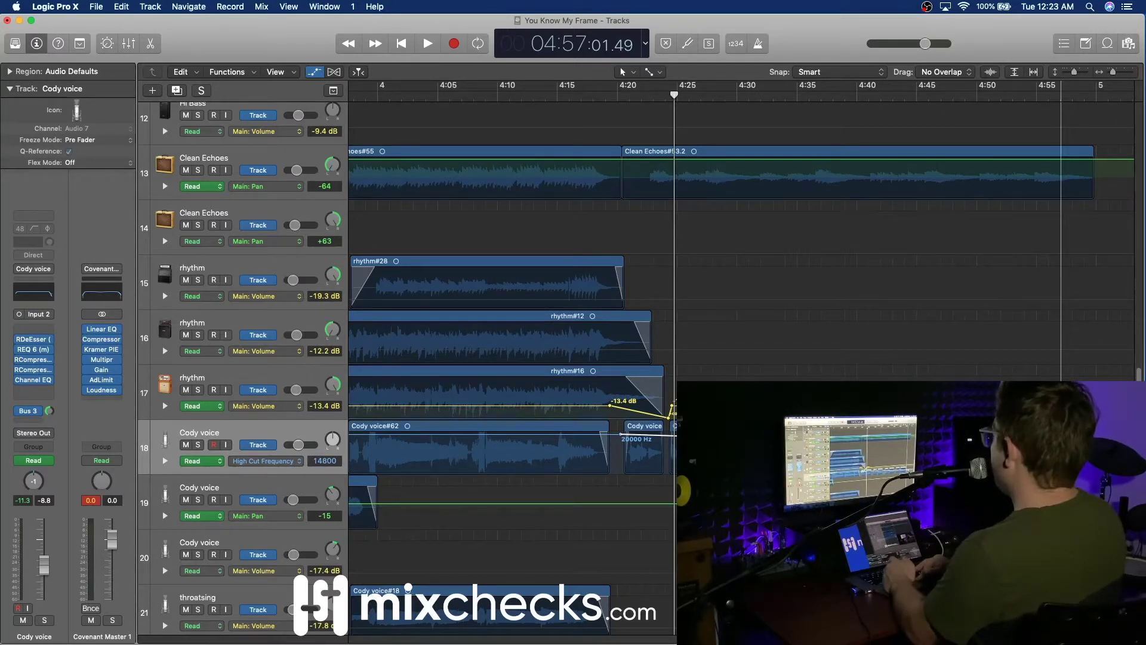
{"action": "left_click_drag", "start_coordinate": [1061, 444], "coordinate": [1061, 444]}
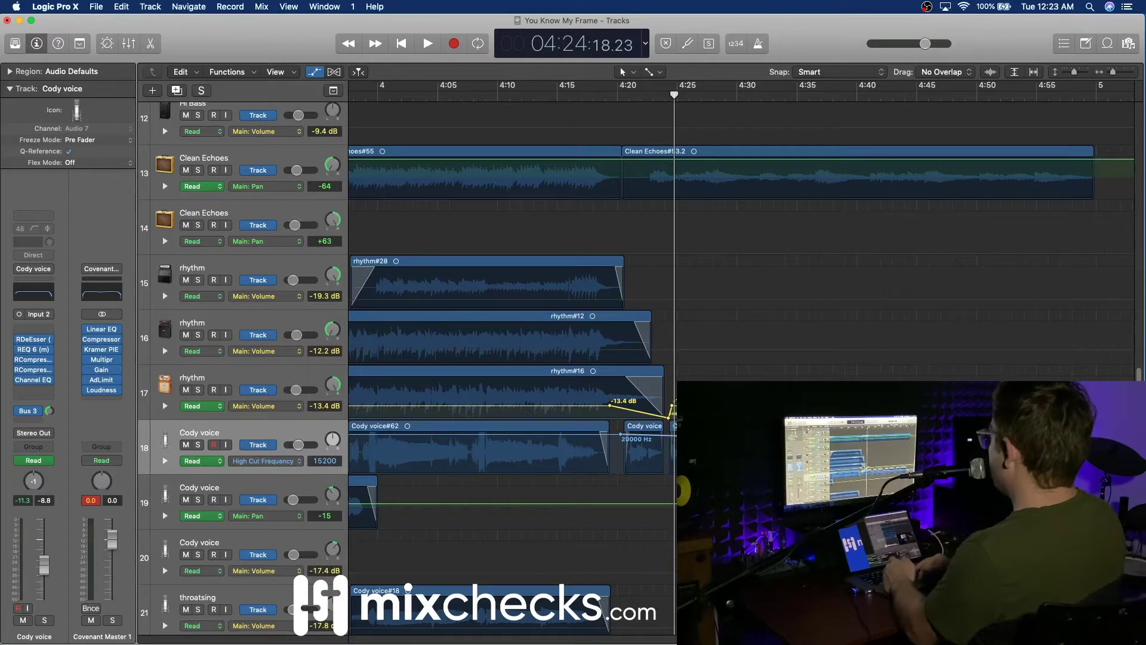
Step: Automate the Channel EQ Low Cut Frequency on vocal track 18, rising from 20 Hz at about 4:20 to a higher point at about 4:57
{"action": "left_click", "coordinate": [265, 460]}
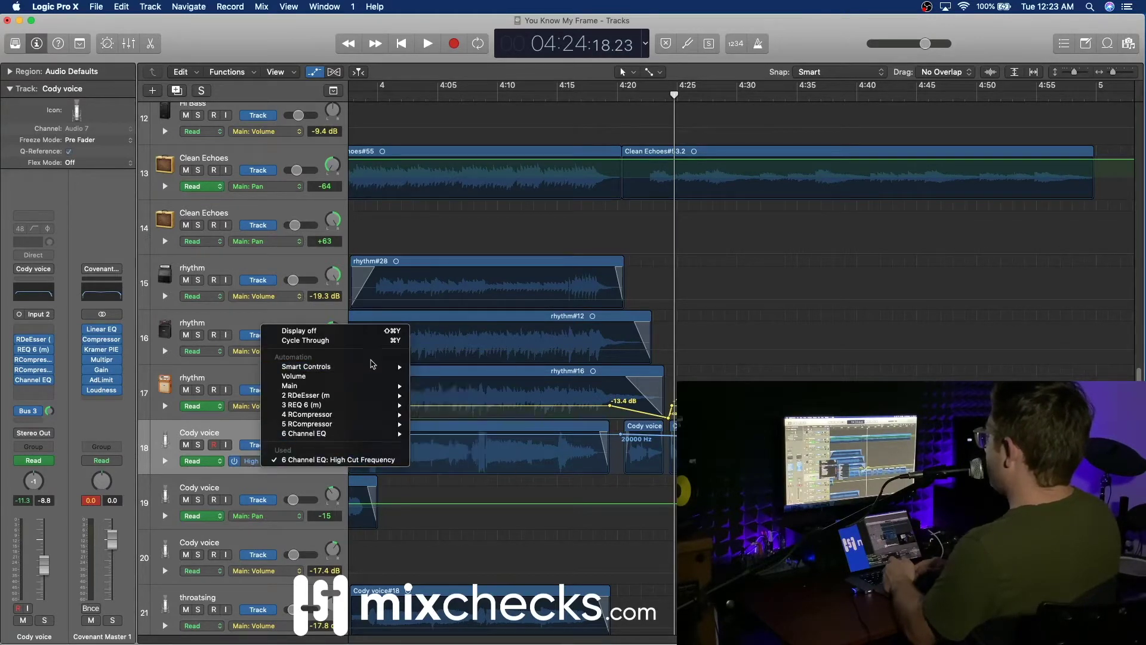
{"action": "mouse_move", "coordinate": [357, 429]}
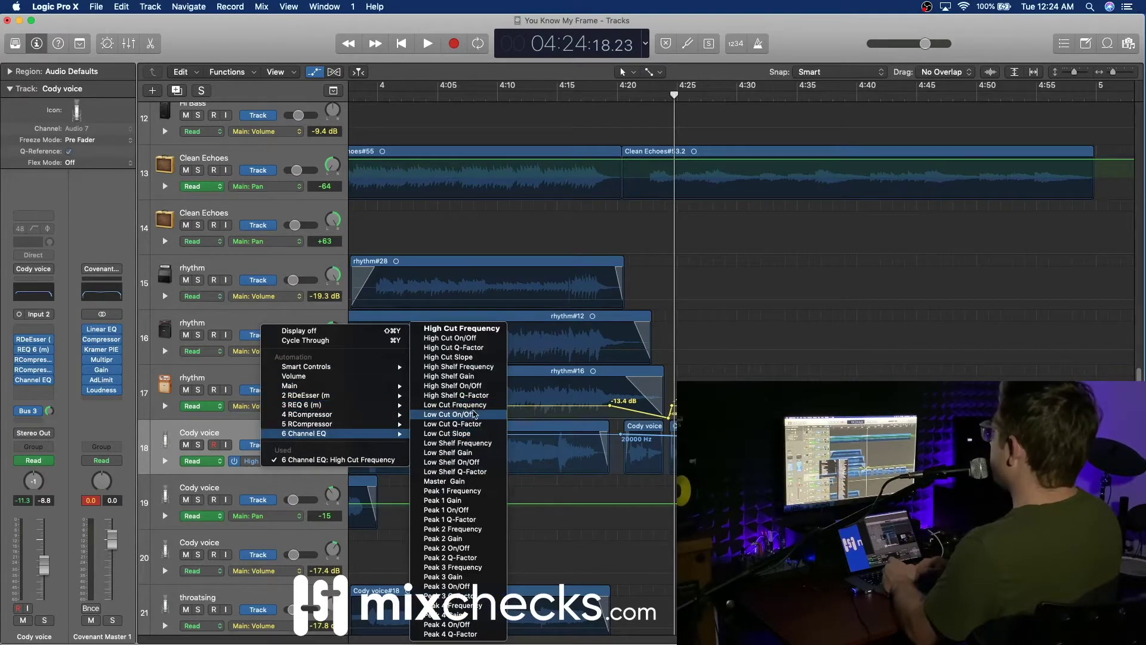
{"action": "left_click", "coordinate": [472, 406]}
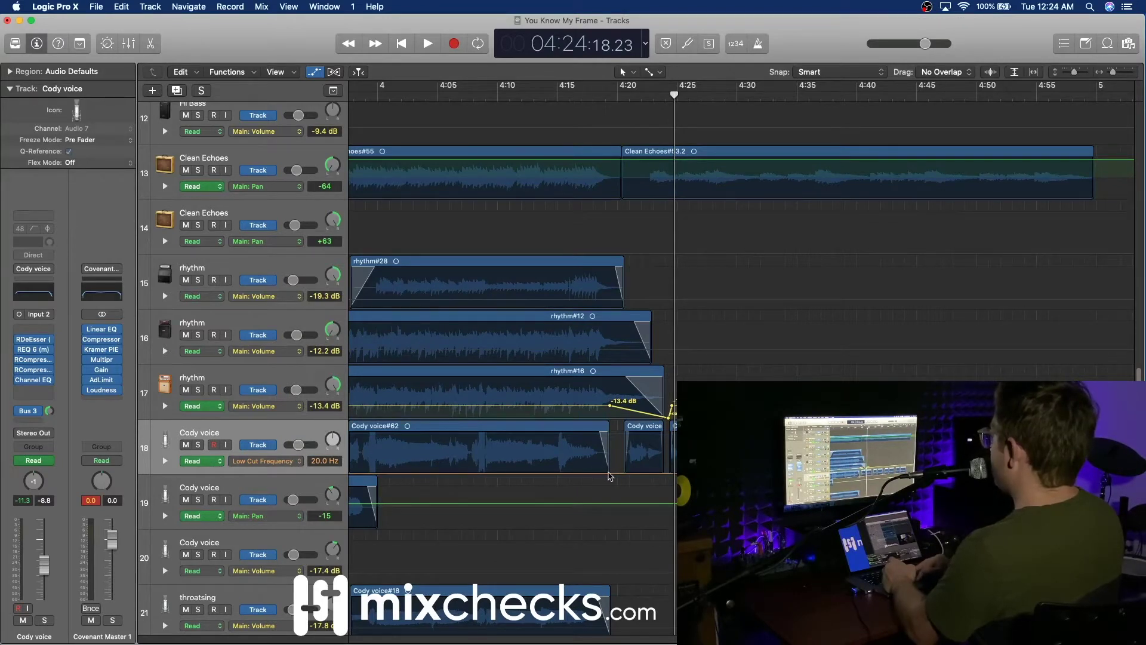
{"action": "left_click_drag", "start_coordinate": [609, 476], "coordinate": [614, 475]}
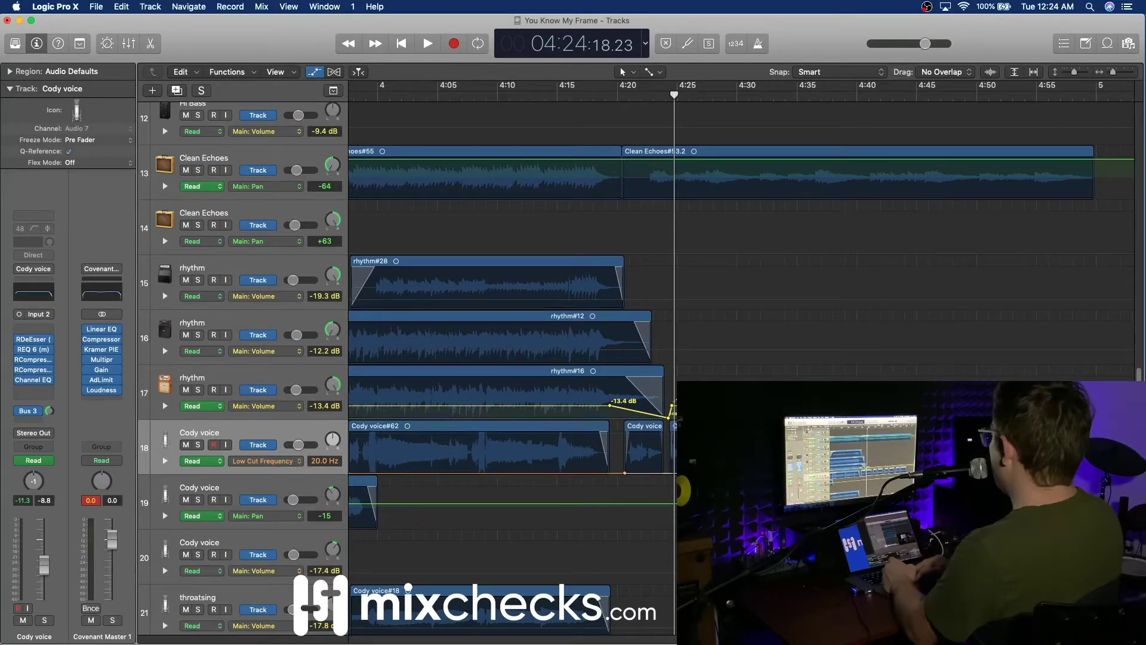
{"action": "left_click", "coordinate": [1062, 474]}
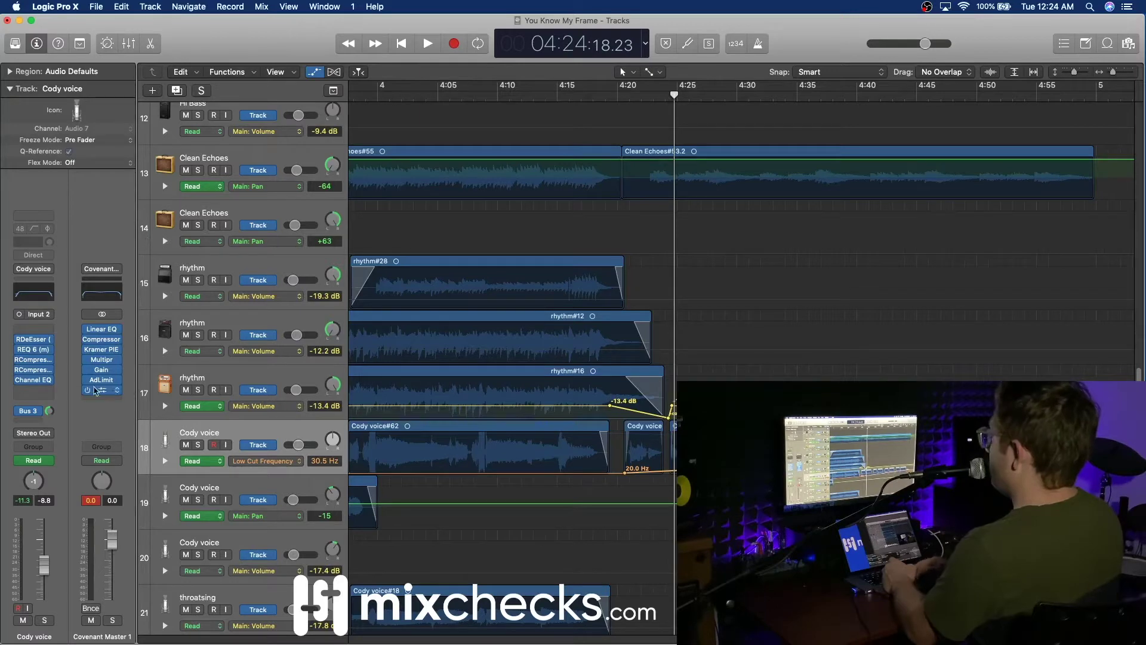
Step: Add Distortion II after the Channel EQ on vocal track 18 and set its Drive to 0.00
{"action": "left_click", "coordinate": [37, 389]}
{"action": "mouse_move", "coordinate": [60, 493]}
{"action": "mouse_move", "coordinate": [166, 524]}
{"action": "left_click", "coordinate": [241, 522]}
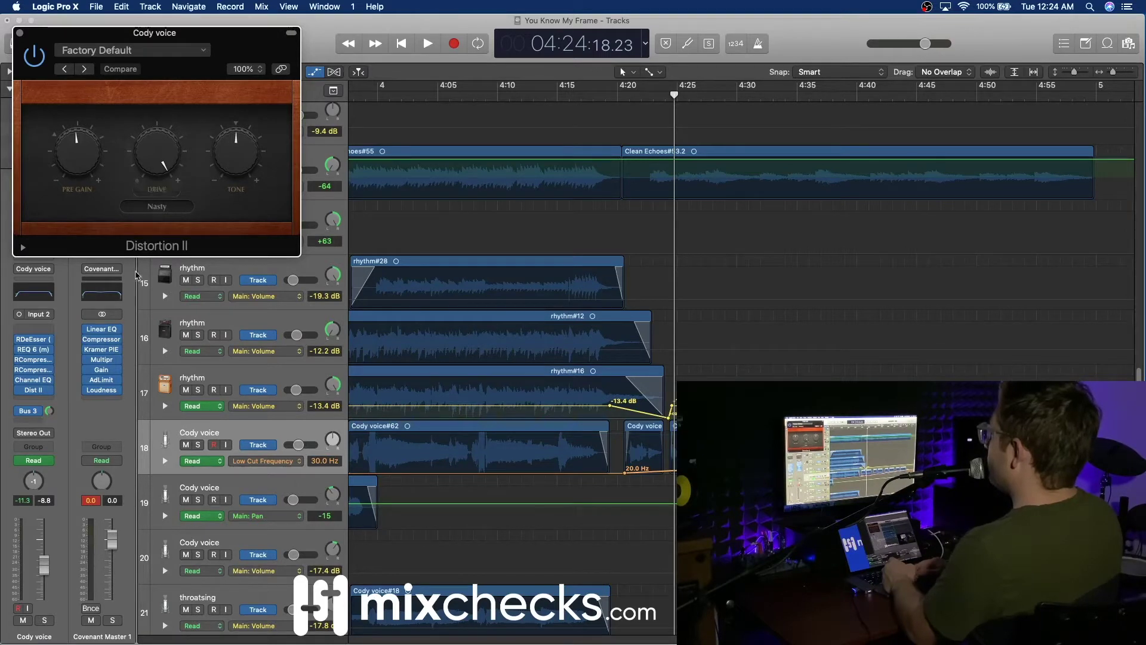
{"action": "left_click_drag", "start_coordinate": [155, 182], "coordinate": [151, 176]}
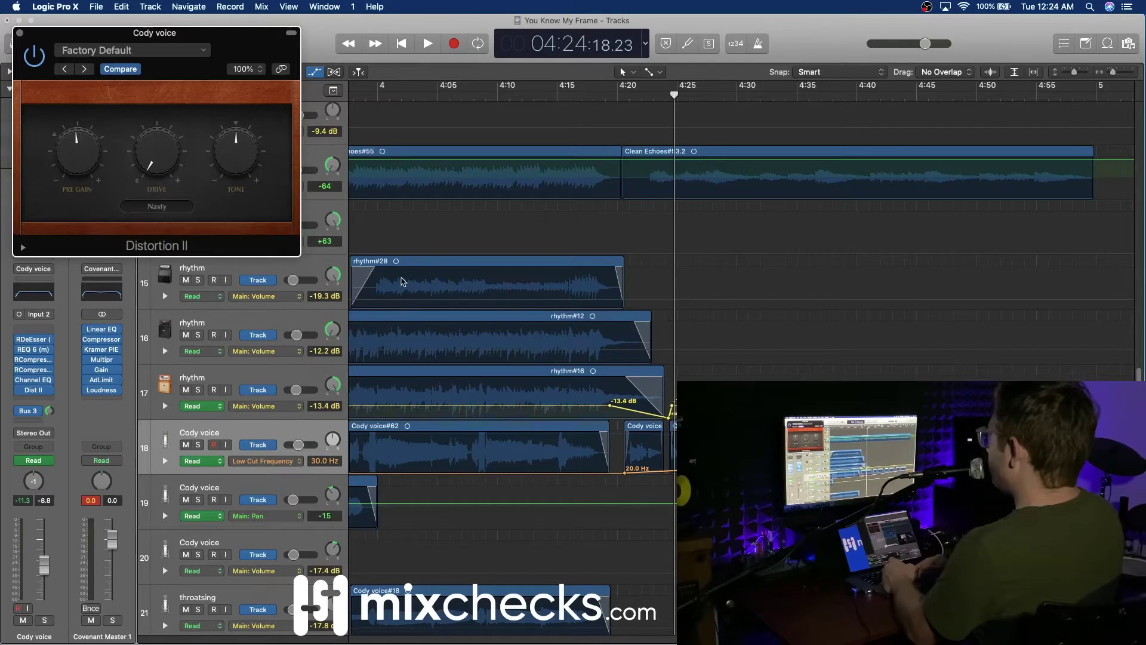
{"action": "mouse_move", "coordinate": [177, 160]}
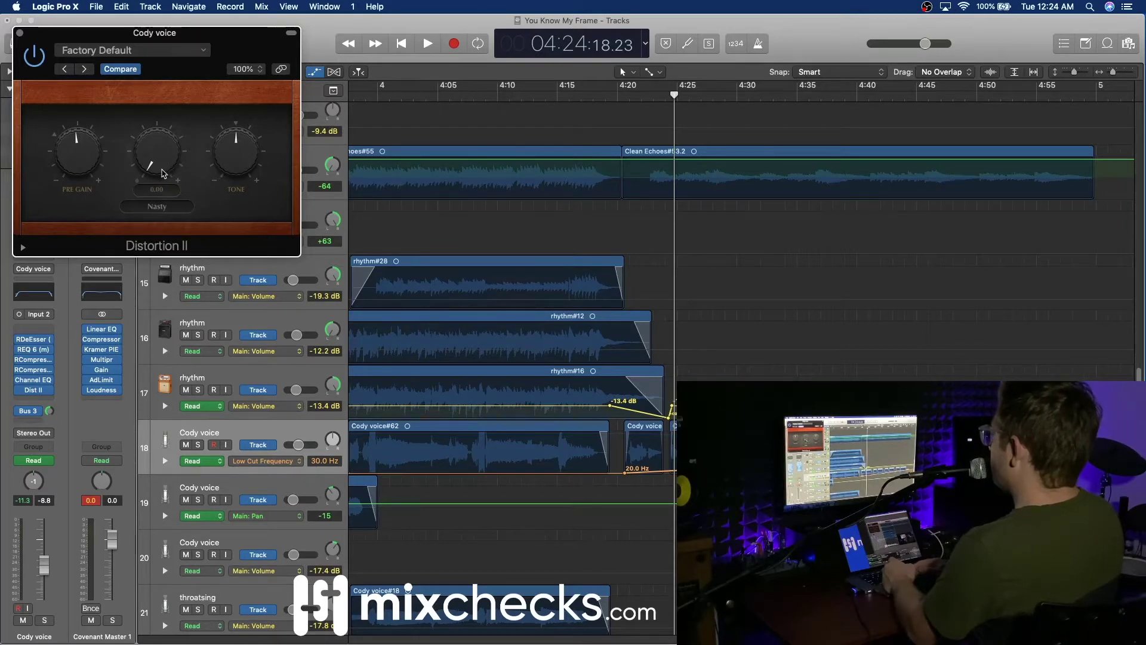
{"action": "left_click", "coordinate": [20, 33]}
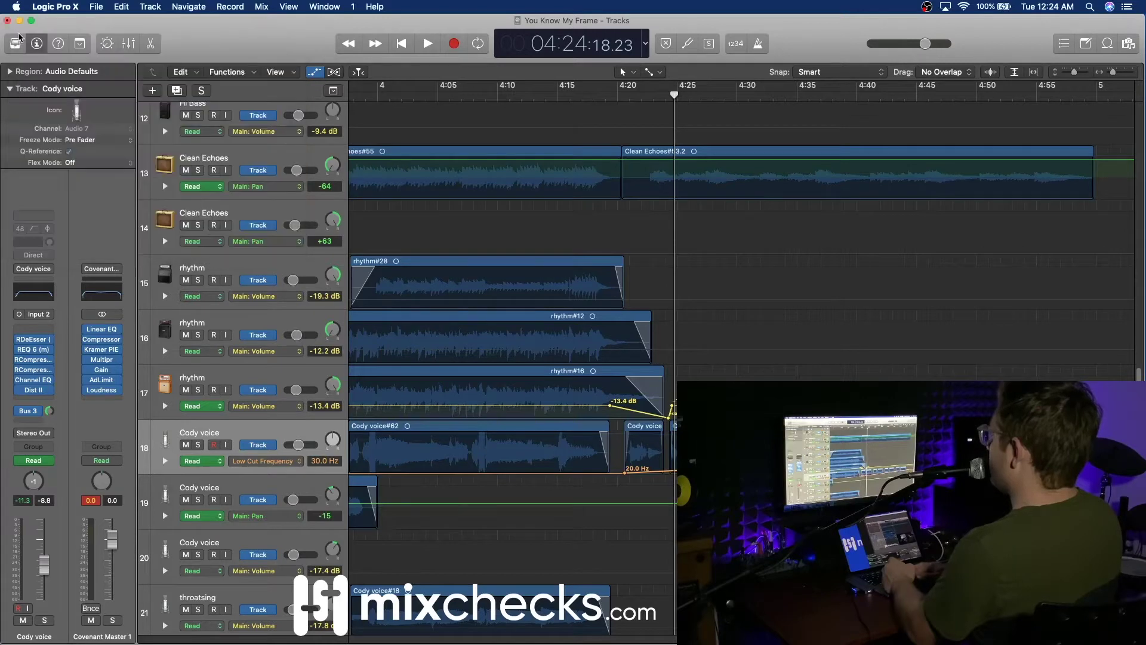
Step: Automate the Distortion II bypass on vocal track 18 so the effect is bypassed until about 4:20 and active from there
{"action": "left_click", "coordinate": [579, 95]}
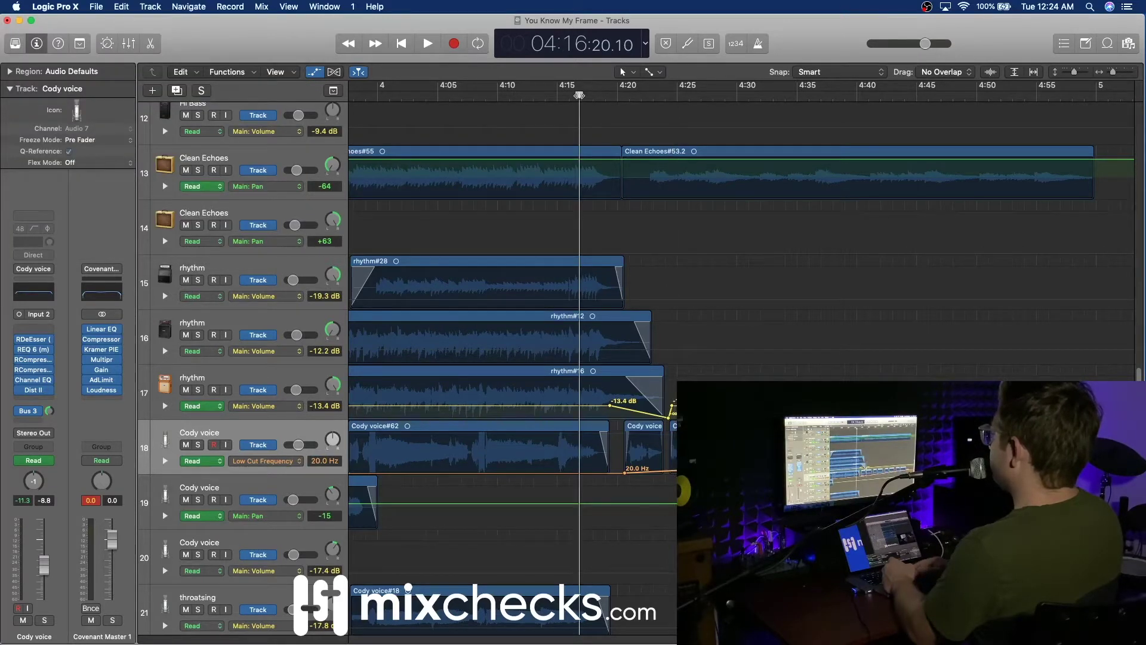
{"action": "left_click", "coordinate": [608, 97]}
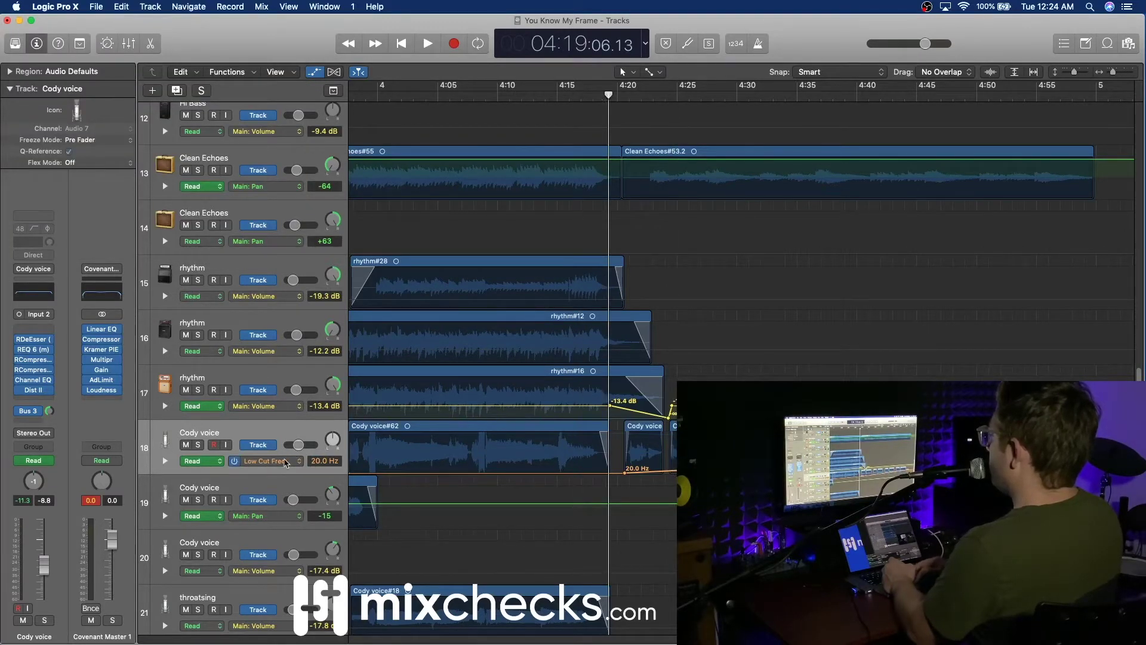
{"action": "left_click", "coordinate": [285, 463]}
{"action": "mouse_move", "coordinate": [394, 374]}
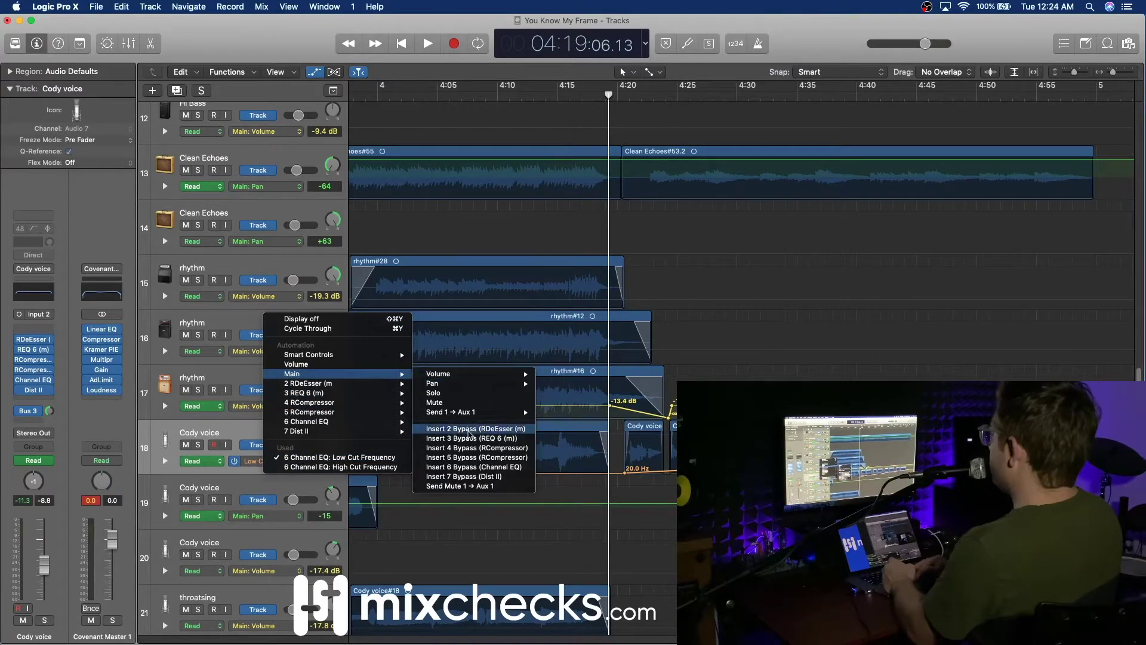
{"action": "left_click", "coordinate": [488, 477]}
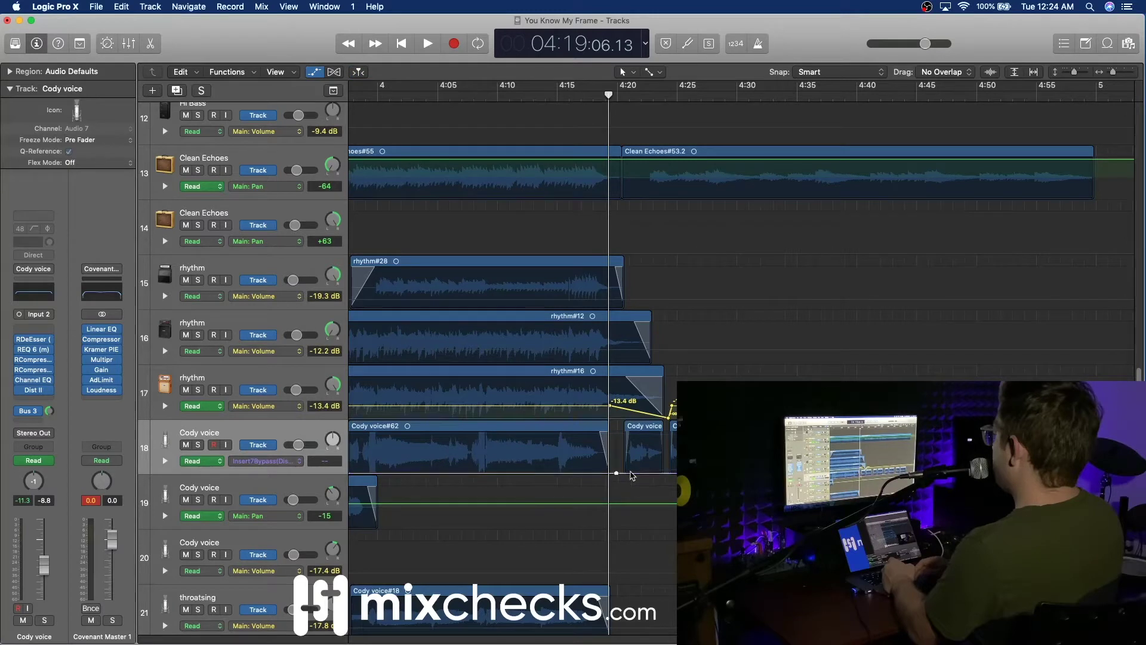
{"action": "left_click_drag", "start_coordinate": [601, 475], "coordinate": [645, 475]}
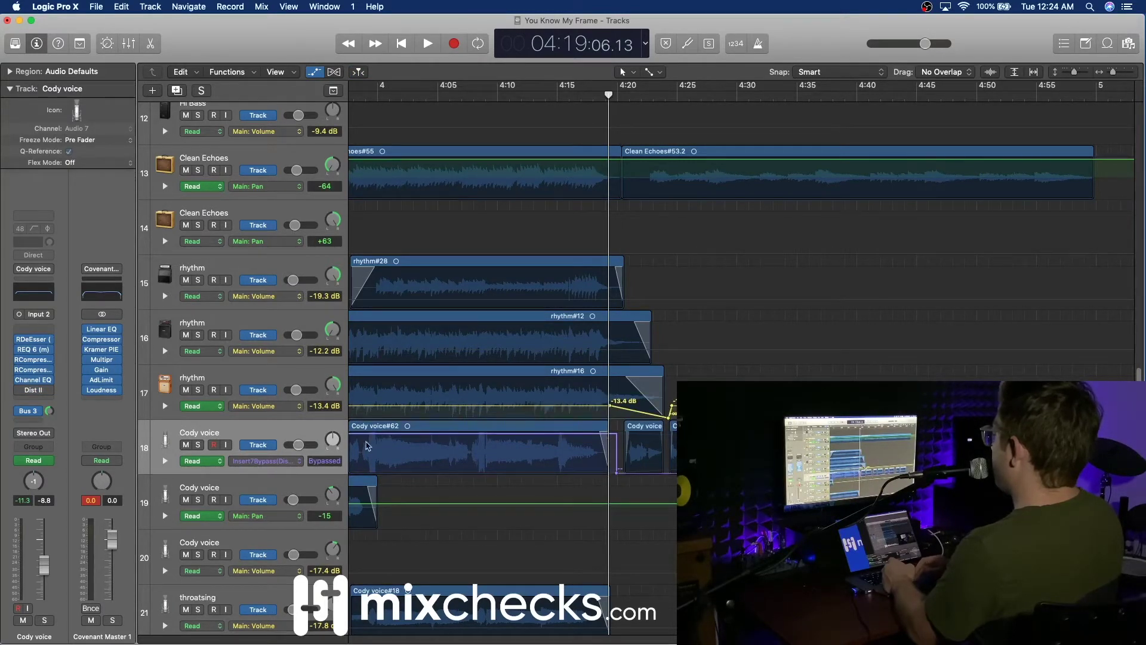
Step: Automate the Distortion II Drive on vocal track 18, ramping up from 0.00 at about 4:20 to a higher point at about 4:57
{"action": "left_click", "coordinate": [301, 462]}
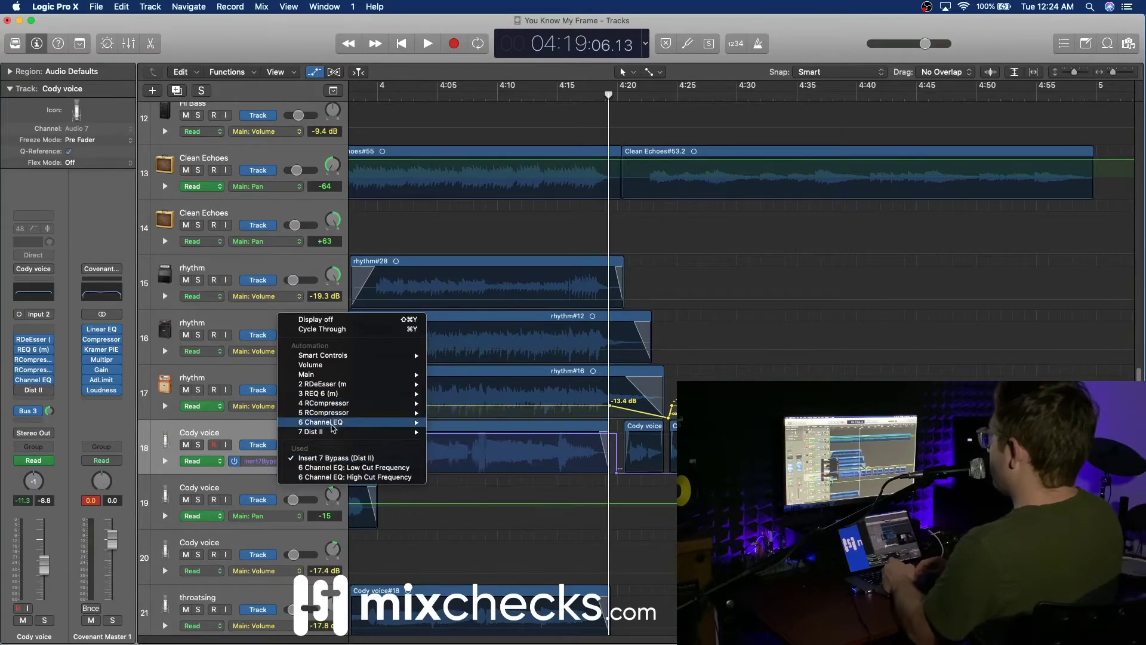
{"action": "mouse_move", "coordinate": [378, 437]}
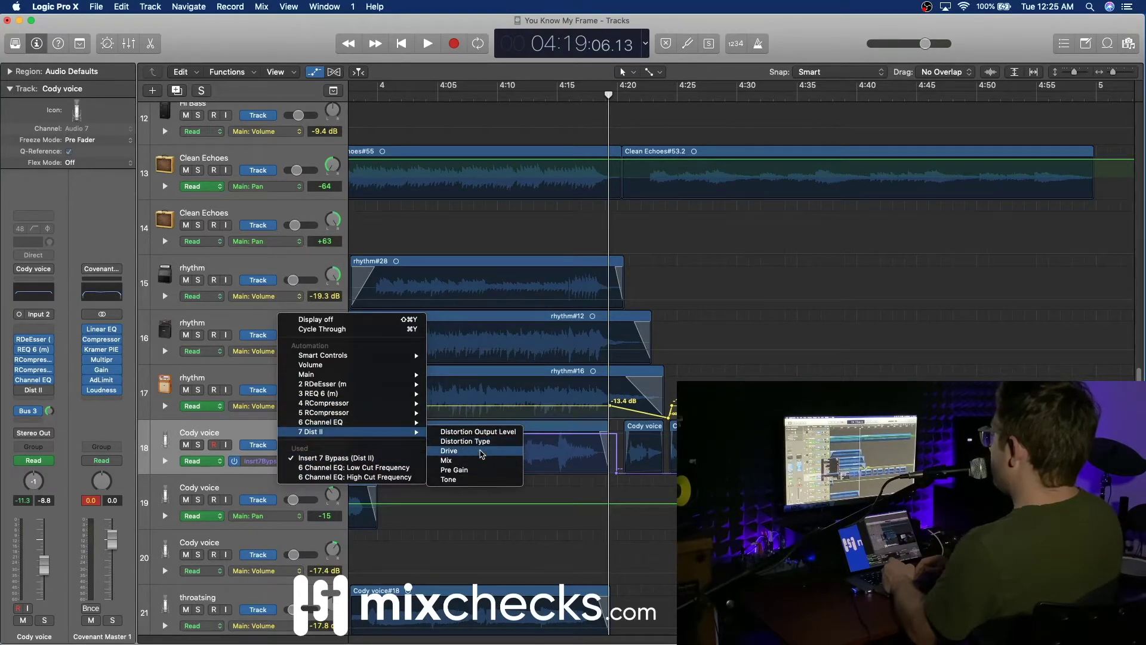
{"action": "left_click", "coordinate": [482, 452]}
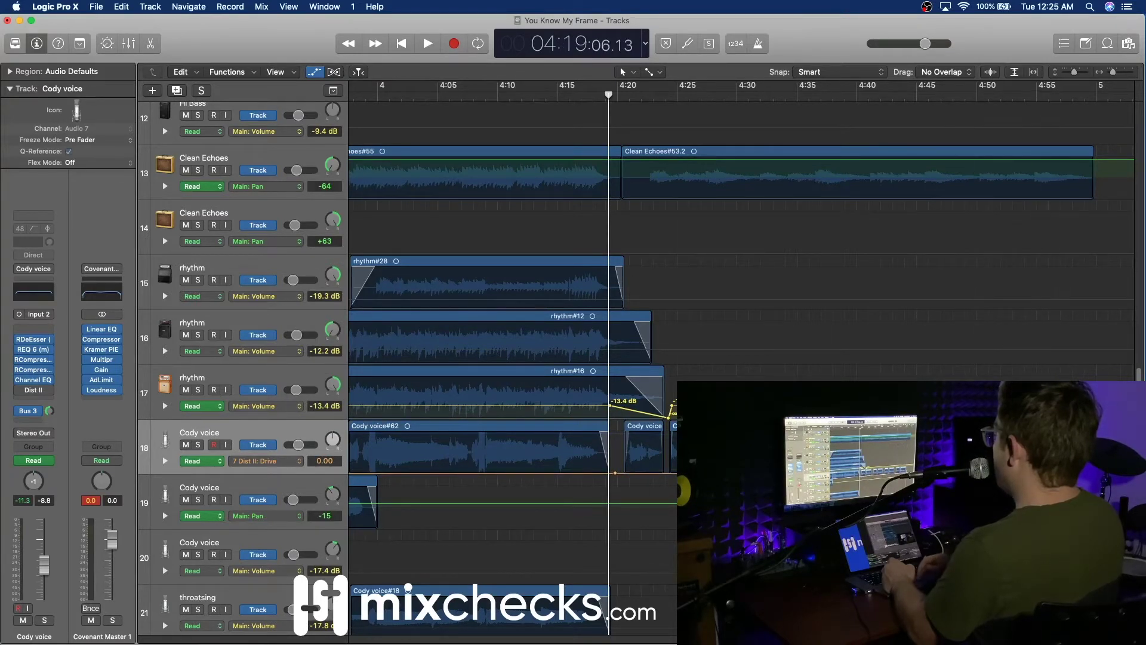
{"action": "left_click_drag", "start_coordinate": [1062, 473], "coordinate": [1062, 467]}
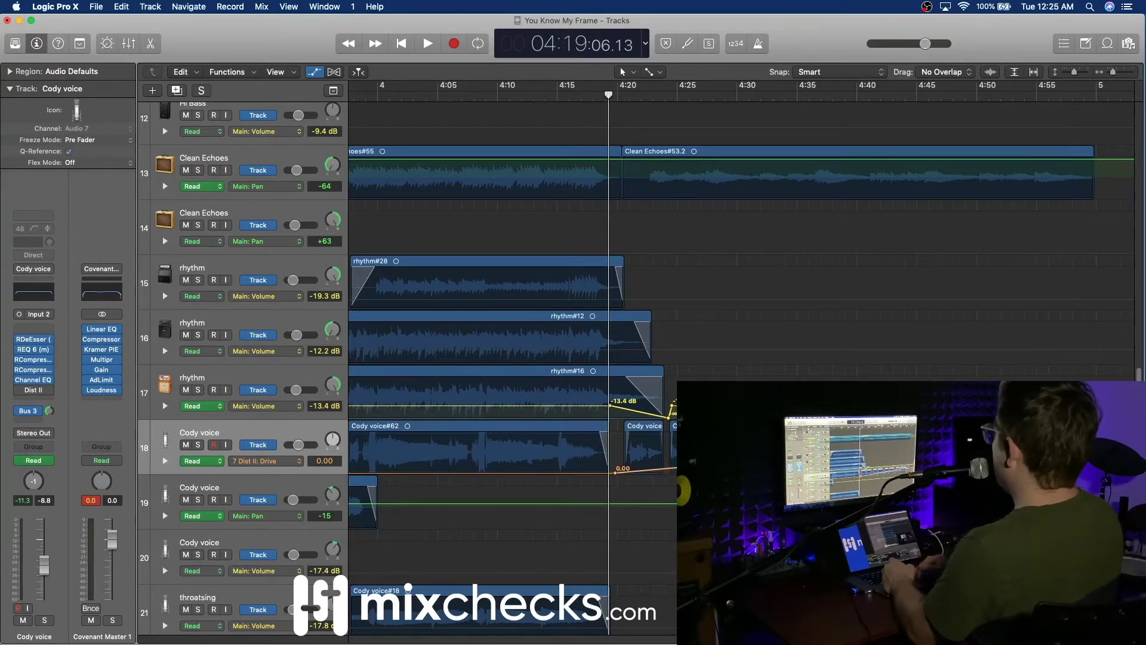
Step: Play the song's ending from about 4:09 and lower the throatsing track's volume to -19.0 dB
{"action": "left_click", "coordinate": [495, 97]}
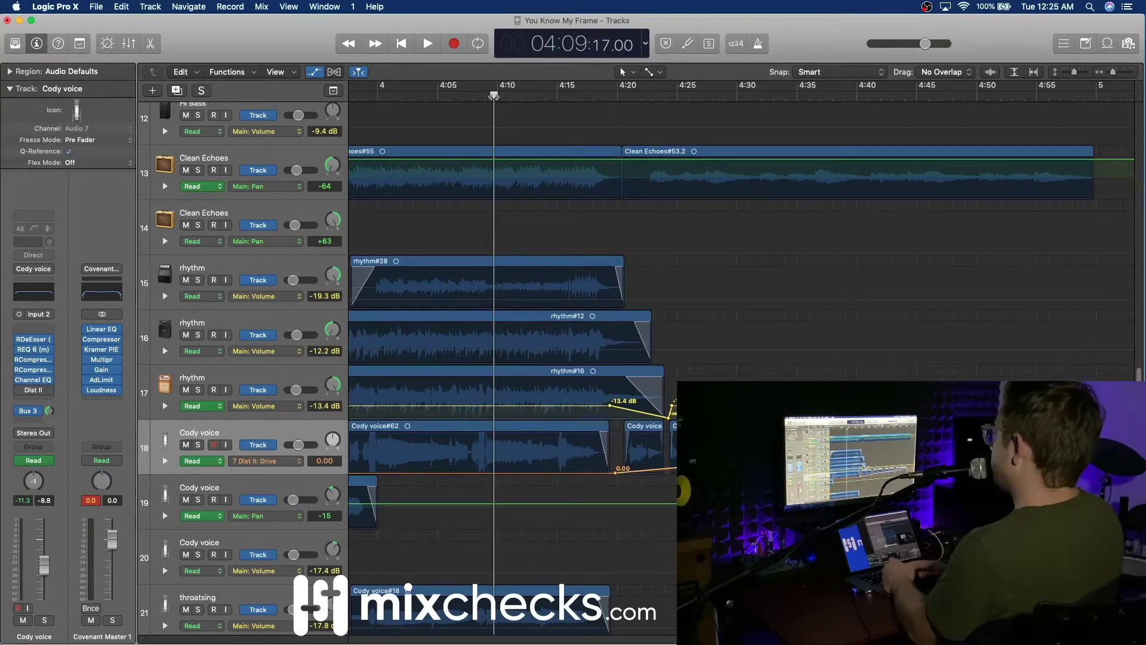
{"action": "key", "text": "space"}
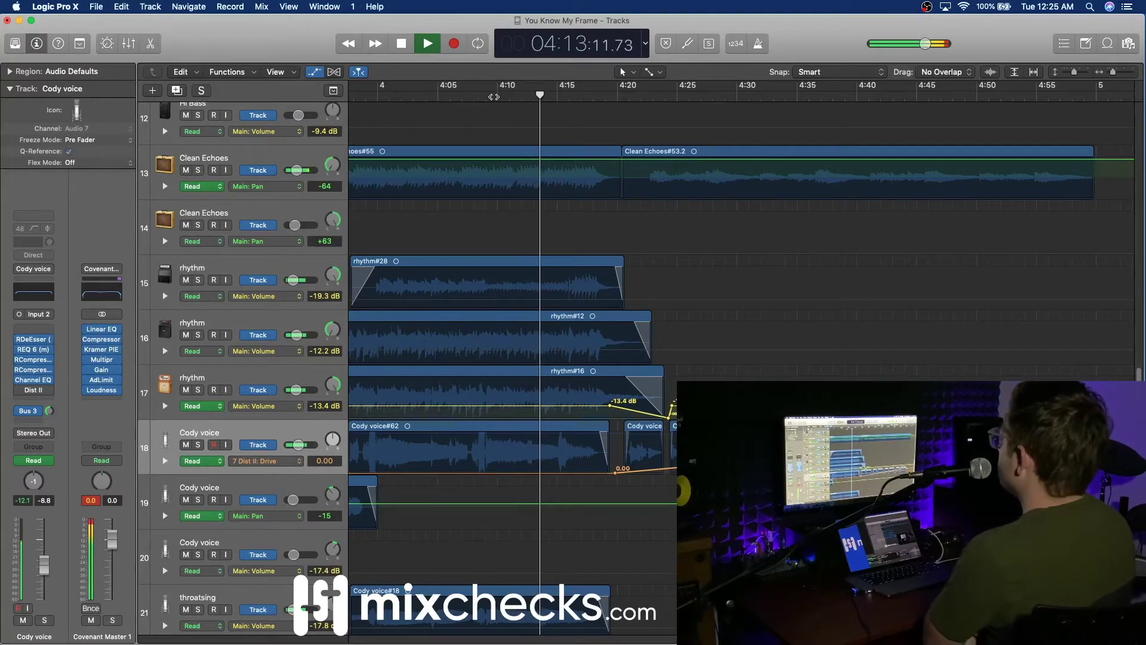
{"action": "left_click_drag", "start_coordinate": [293, 610], "coordinate": [290, 610]}
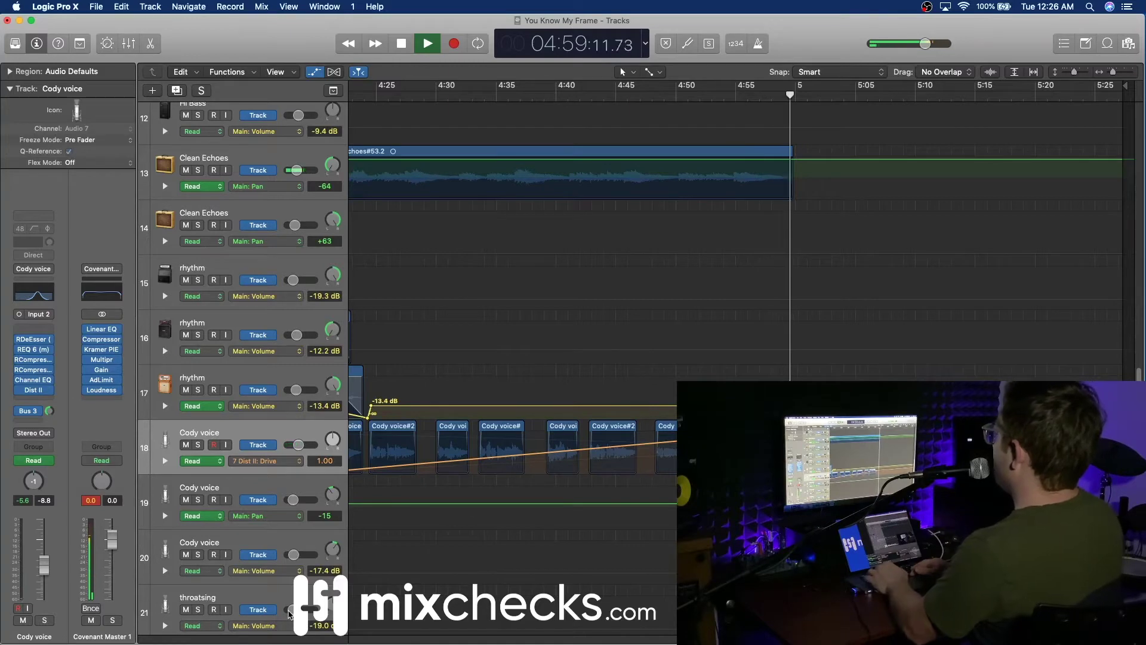
{"action": "key", "text": "space"}
Step: Hide the track automation and save the project
{"action": "key", "text": "a"}
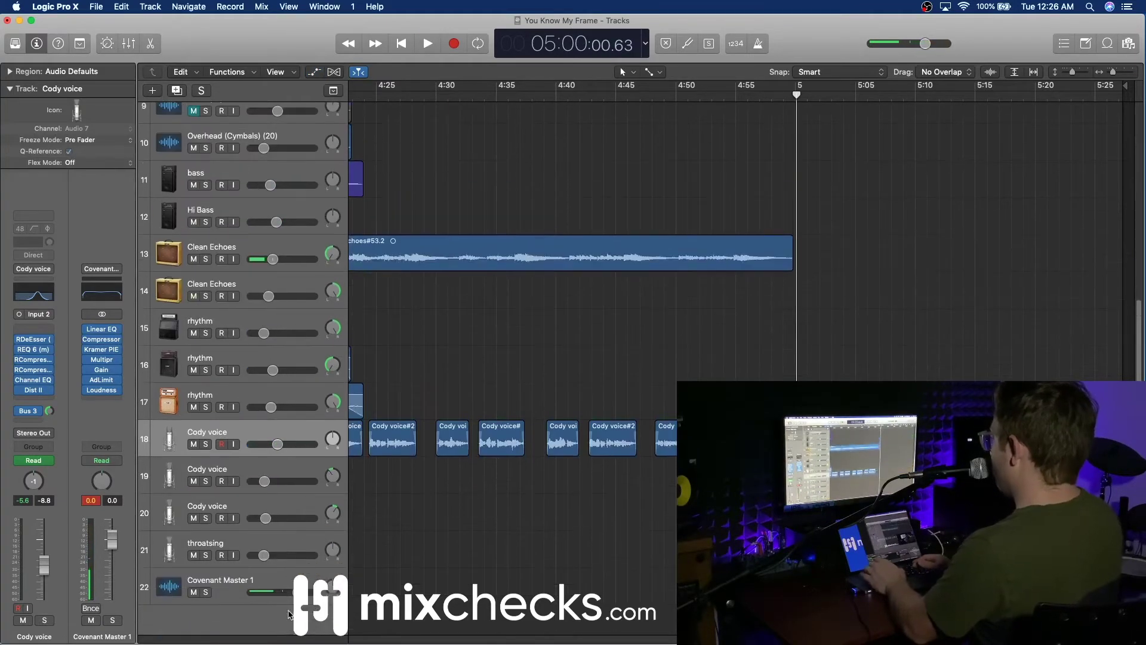
{"action": "key", "text": "super+s"}
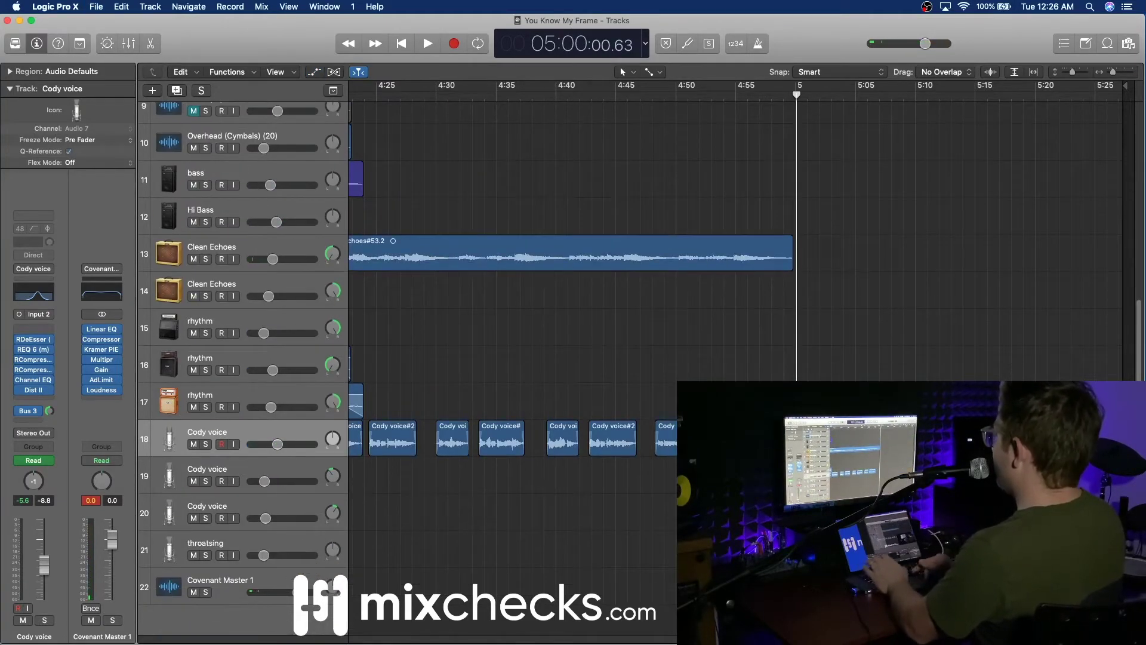
Step: Insert Celemony Melodyne as the first effect on vocal track 18, ahead of the RDeEsser, and move its window lower to uncover the timeline
{"action": "scroll", "coordinate": [440, 360], "scroll_direction": "left", "scroll_amount": 10}
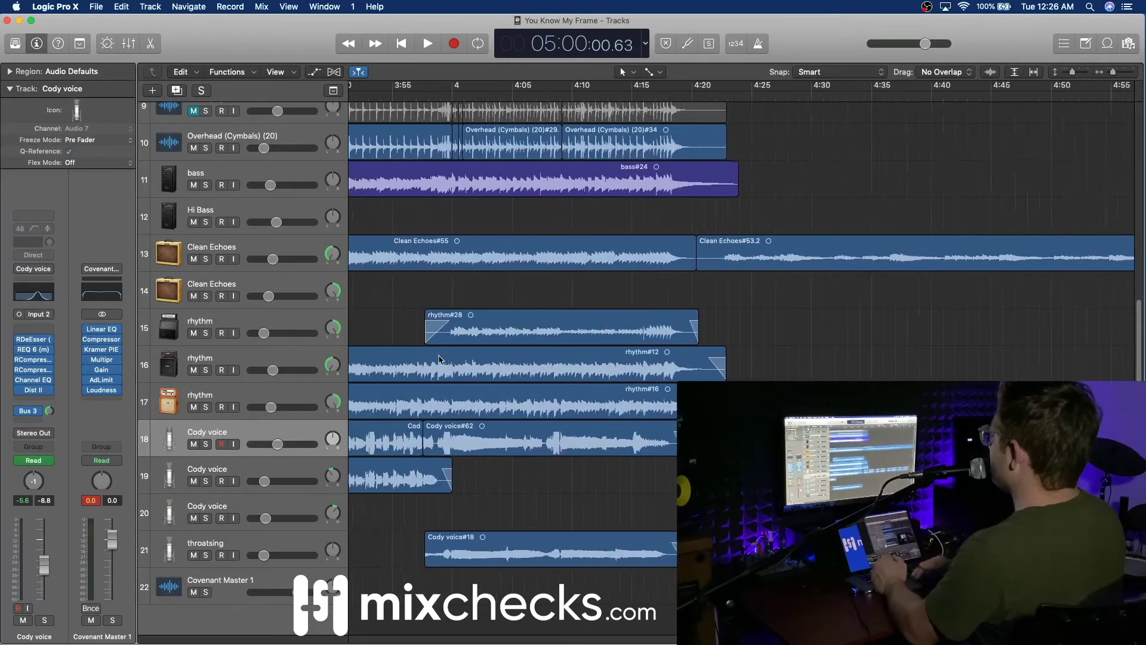
{"action": "scroll", "coordinate": [440, 359], "scroll_direction": "left", "scroll_amount": 3}
{"action": "left_click_drag", "start_coordinate": [1114, 73], "coordinate": [1109, 72]}
{"action": "scroll", "coordinate": [773, 321], "scroll_direction": "right", "scroll_amount": 2}
{"action": "scroll", "coordinate": [469, 304], "scroll_direction": "left", "scroll_amount": 1}
{"action": "scroll", "coordinate": [469, 304], "scroll_direction": "right", "scroll_amount": 1}
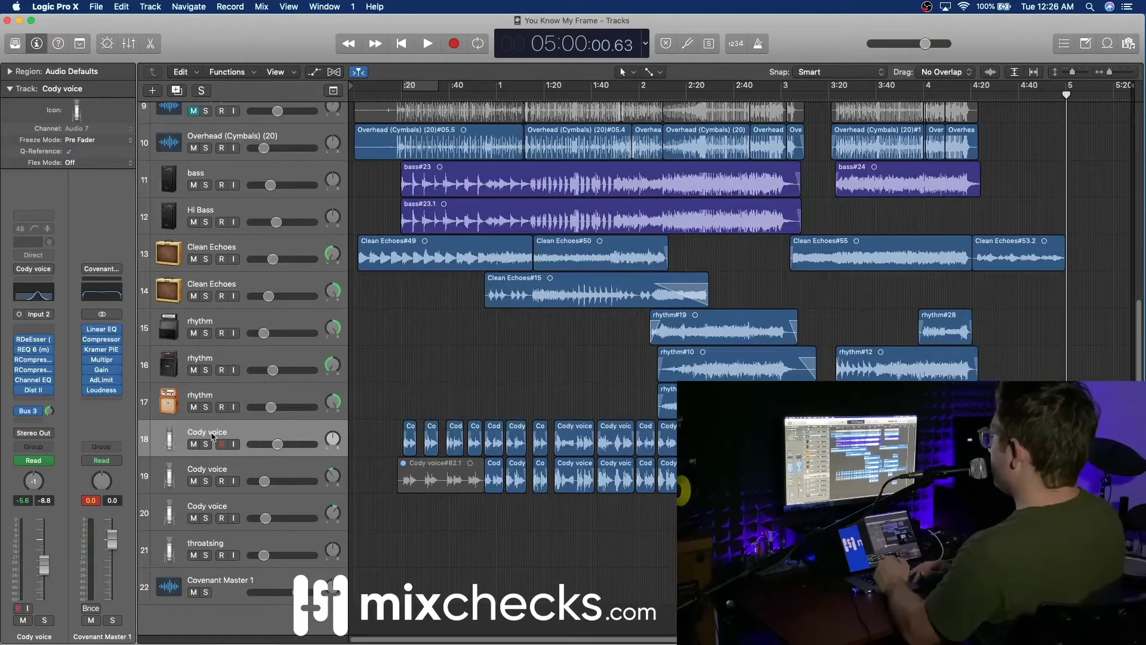
{"action": "left_click", "coordinate": [38, 334]}
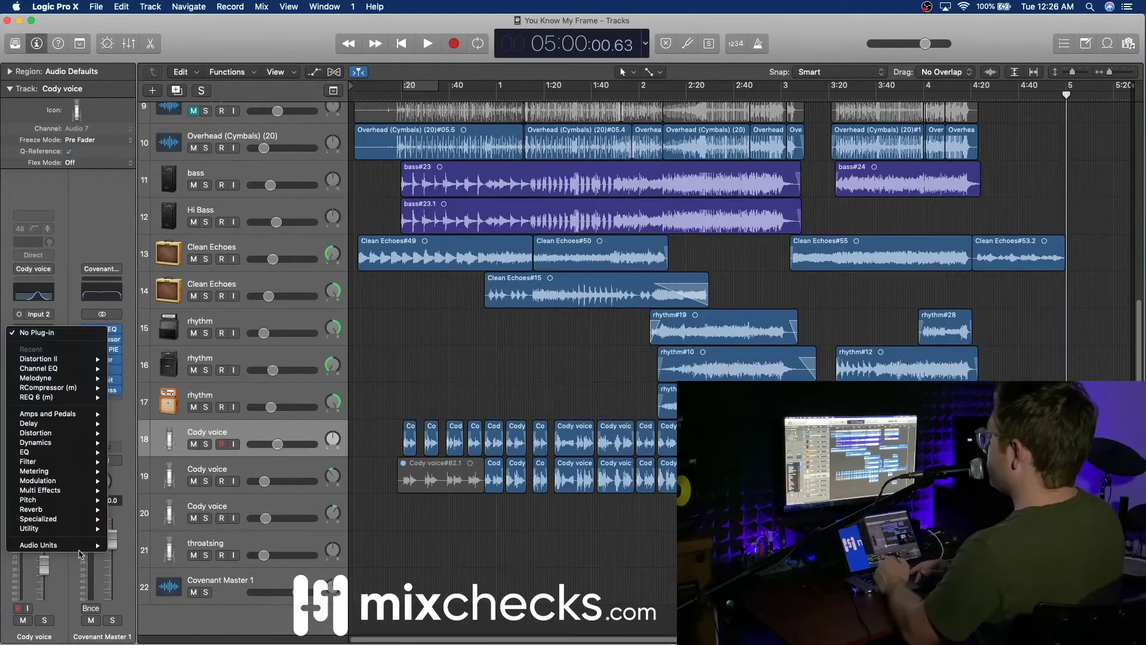
{"action": "mouse_move", "coordinate": [82, 545]}
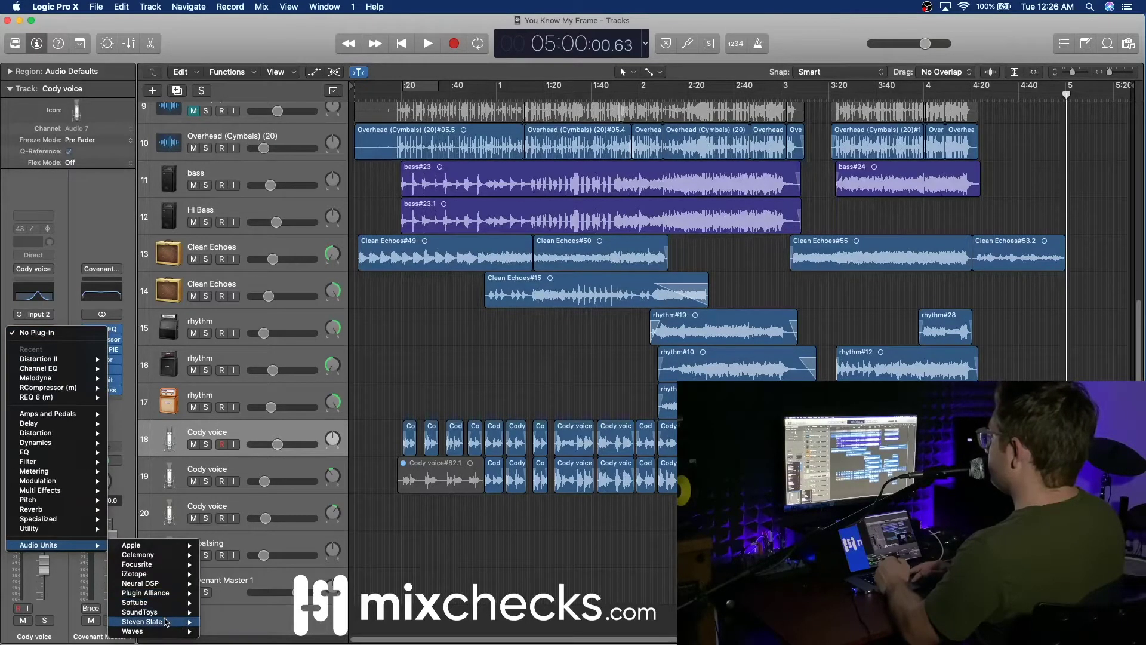
{"action": "mouse_move", "coordinate": [143, 555]}
{"action": "mouse_move", "coordinate": [246, 557]}
{"action": "left_click", "coordinate": [334, 553]}
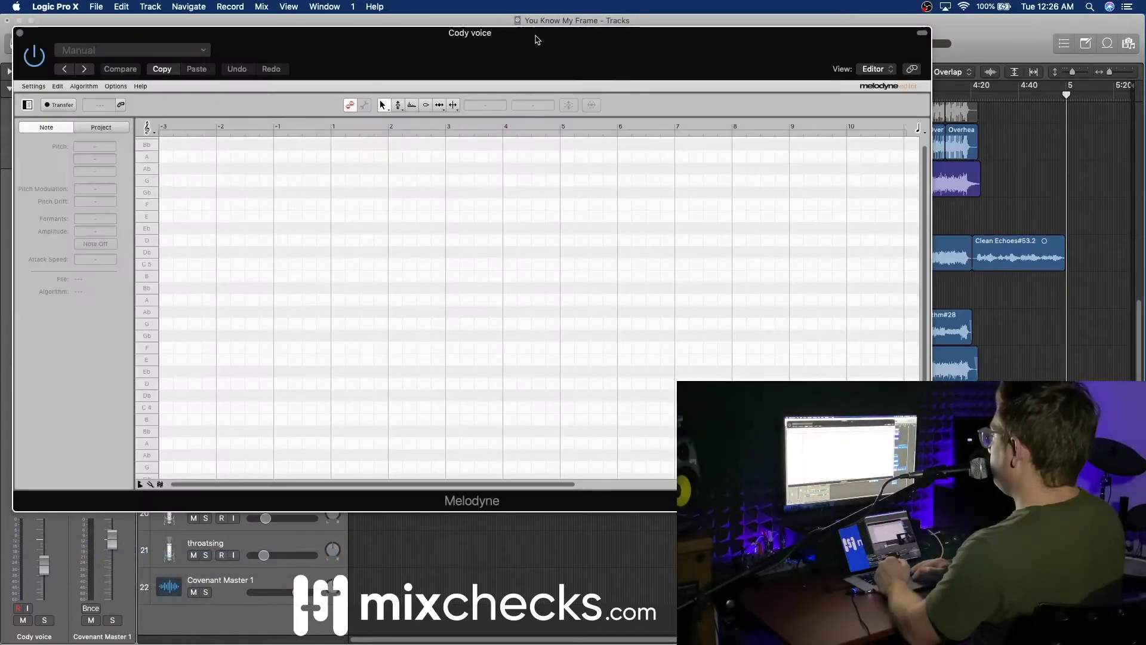
{"action": "left_click_drag", "start_coordinate": [537, 39], "coordinate": [673, 142]}
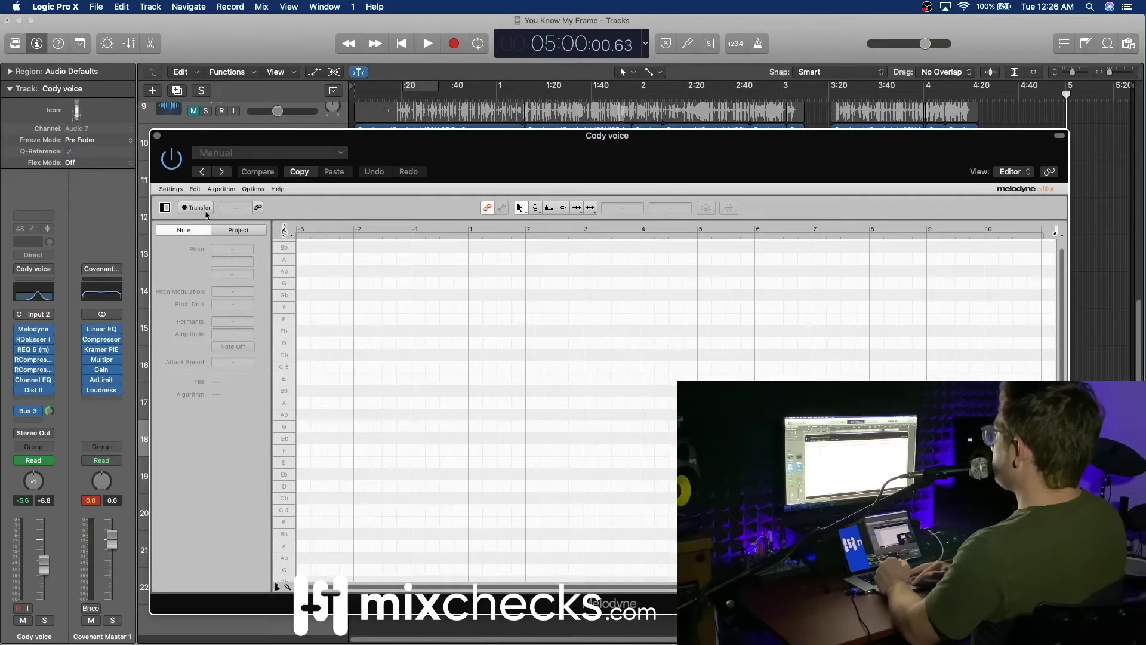
Step: Arm Melodyne's transfer and play the song from about 0:16 to just past 5:05 to capture the entire vocal track for pitch editing
{"action": "scroll", "coordinate": [436, 116], "scroll_direction": "down", "scroll_amount": 1}
{"action": "scroll", "coordinate": [438, 114], "scroll_direction": "up", "scroll_amount": 1}
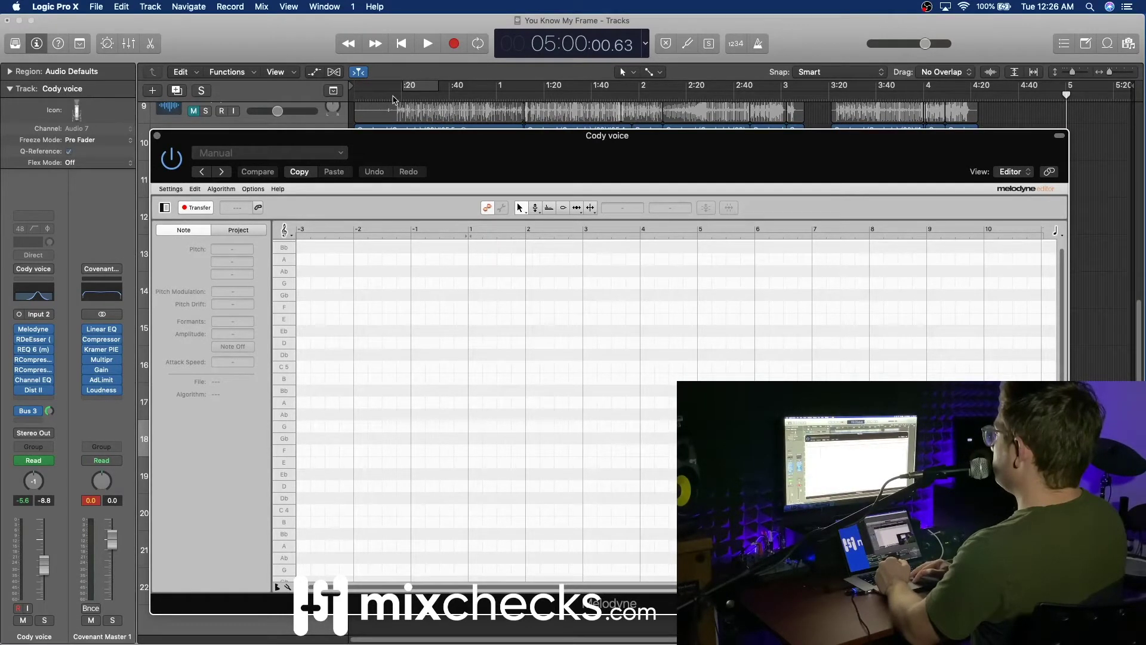
{"action": "left_click", "coordinate": [393, 95]}
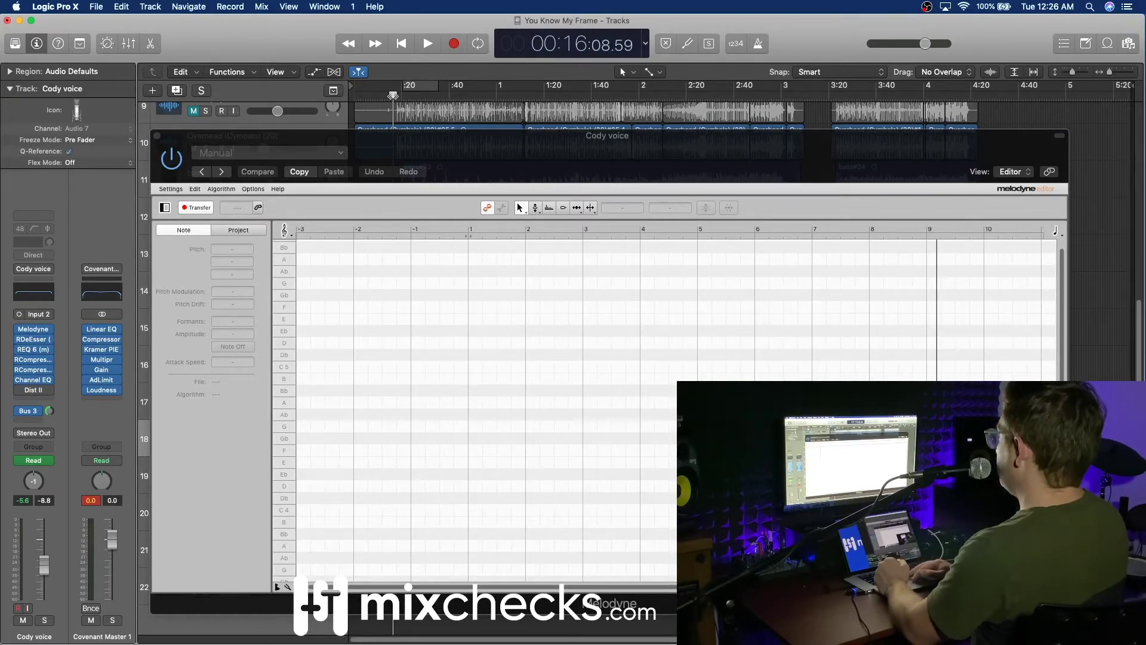
{"action": "mouse_move", "coordinate": [388, 143]}
{"action": "left_mouse_down"}
{"action": "mouse_move", "coordinate": [857, 173]}
{"action": "mouse_move", "coordinate": [585, 111]}
{"action": "mouse_move", "coordinate": [397, 132]}
{"action": "left_mouse_up"}
{"action": "key", "text": "space"}
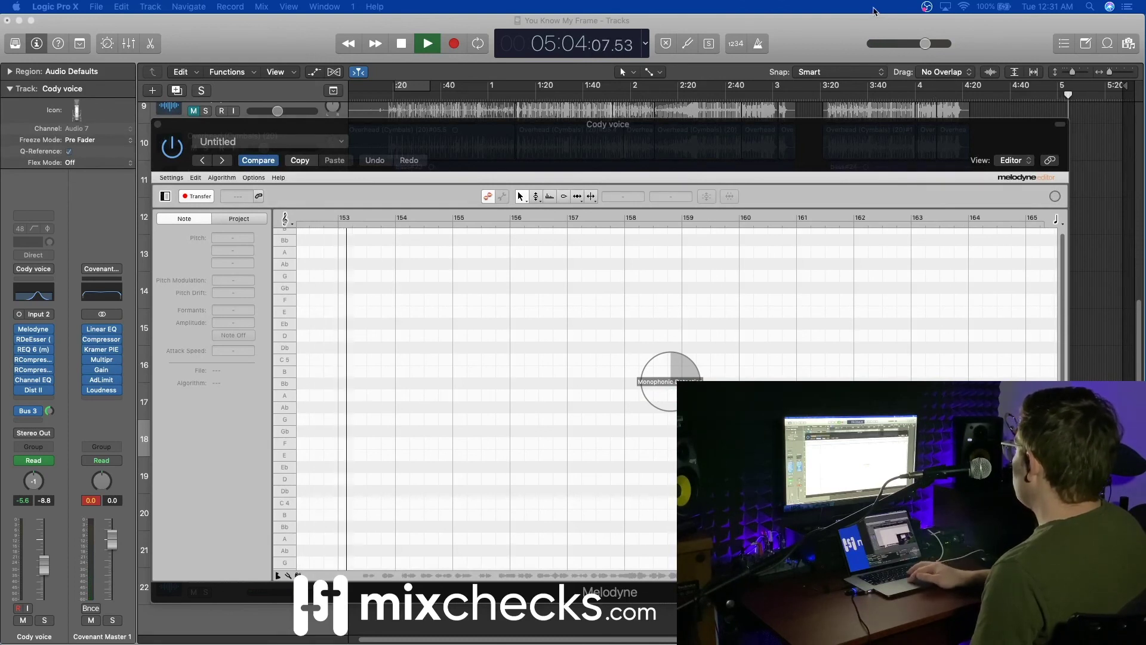
{"action": "left_click", "coordinate": [843, 25]}
{"action": "key", "text": "space"}
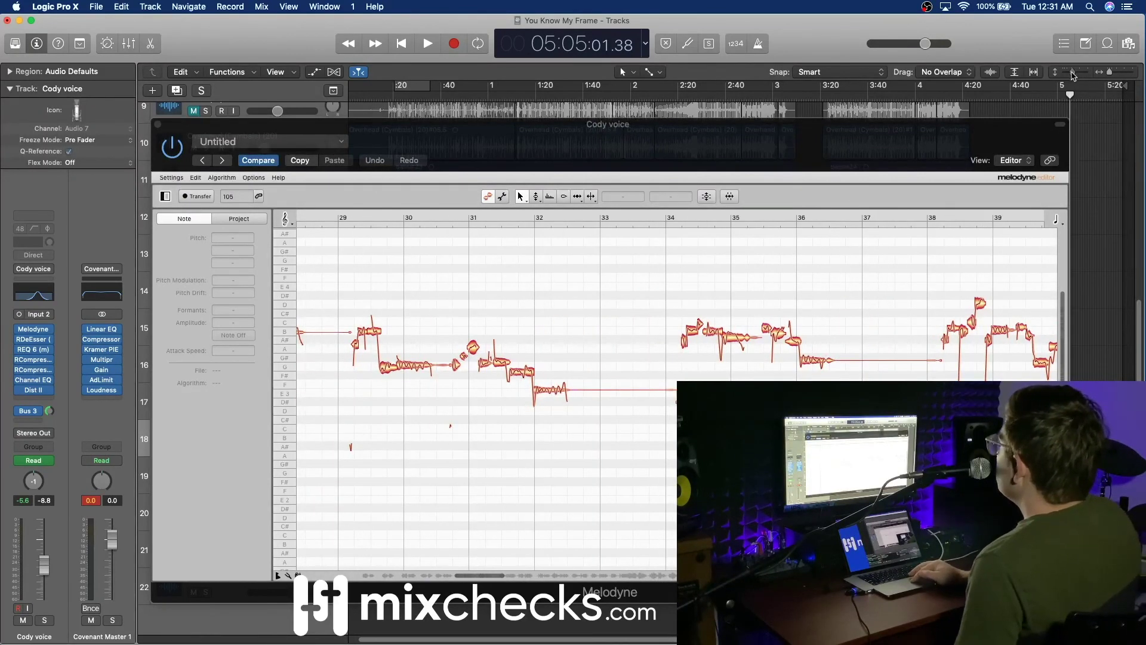
{"action": "left_click_drag", "start_coordinate": [1073, 73], "coordinate": [1076, 72]}
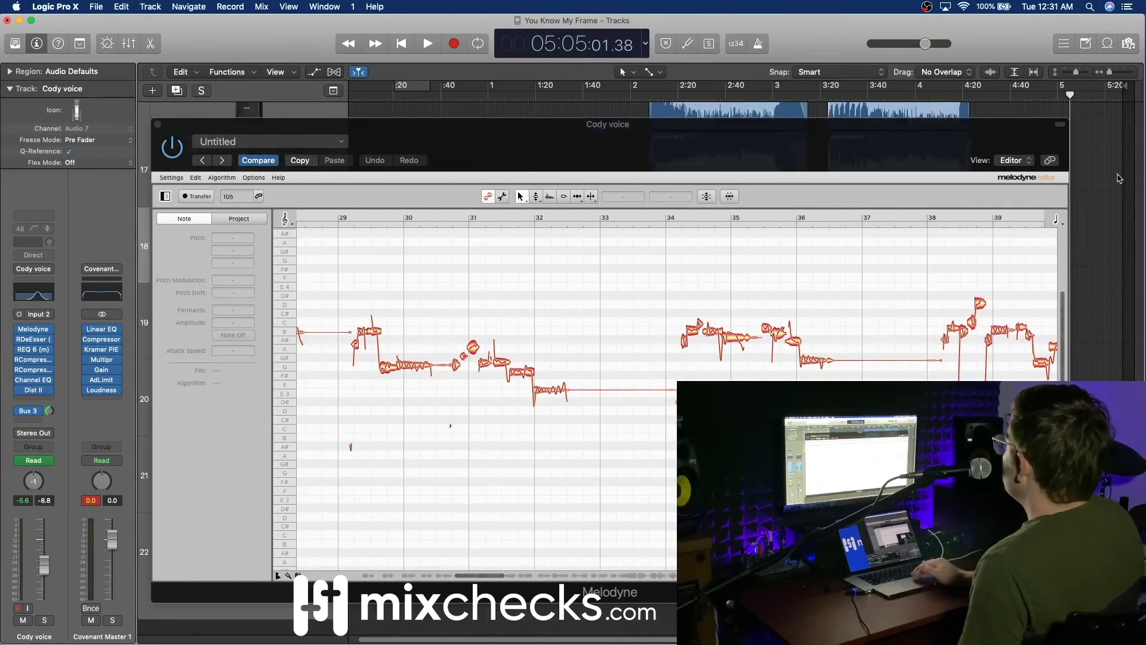